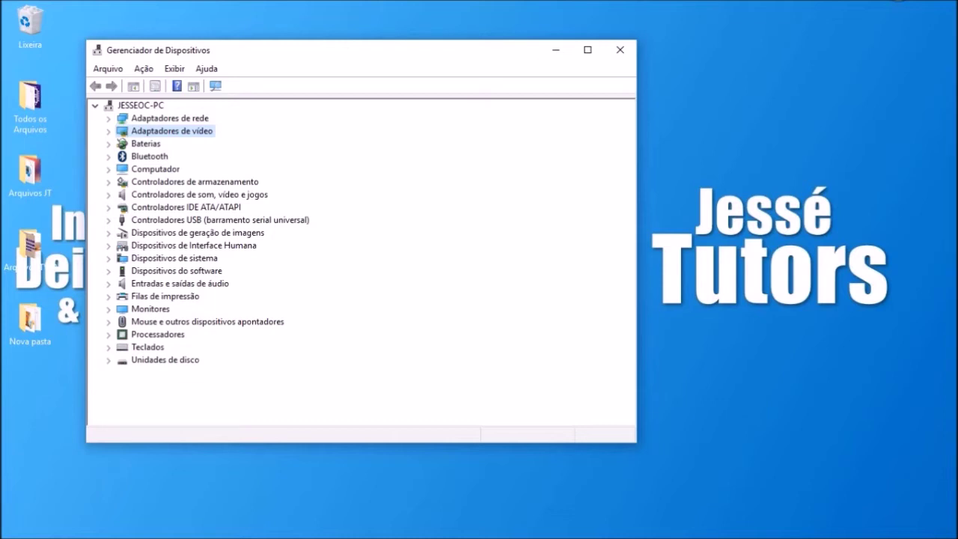
Expand the Adaptadores de rede category and look over the wireless and Realtek adapters listed there
click(169, 119)
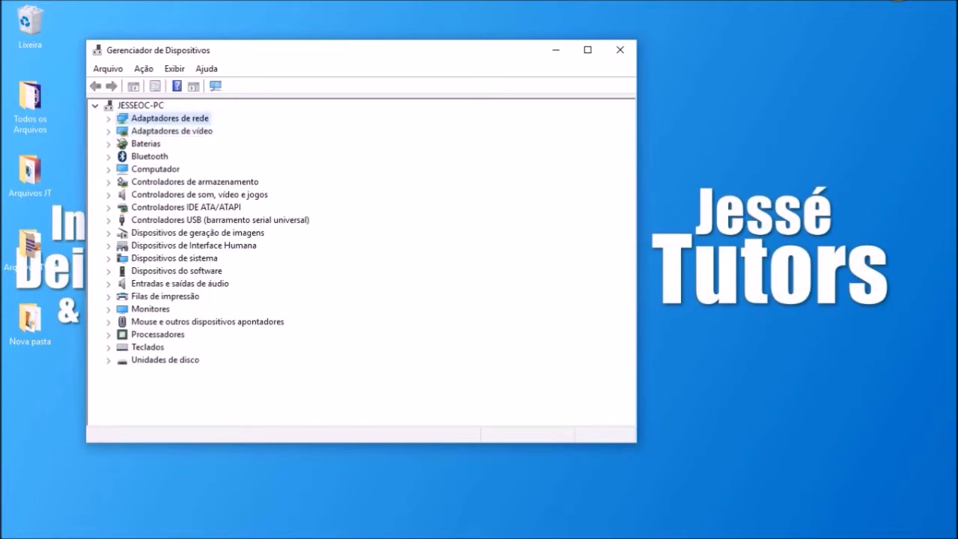
key(Right)
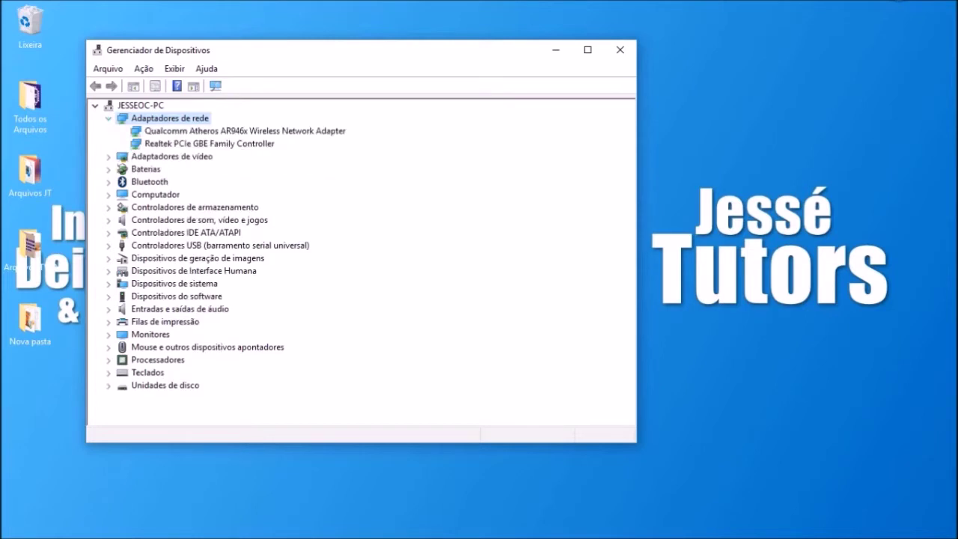
click(244, 131)
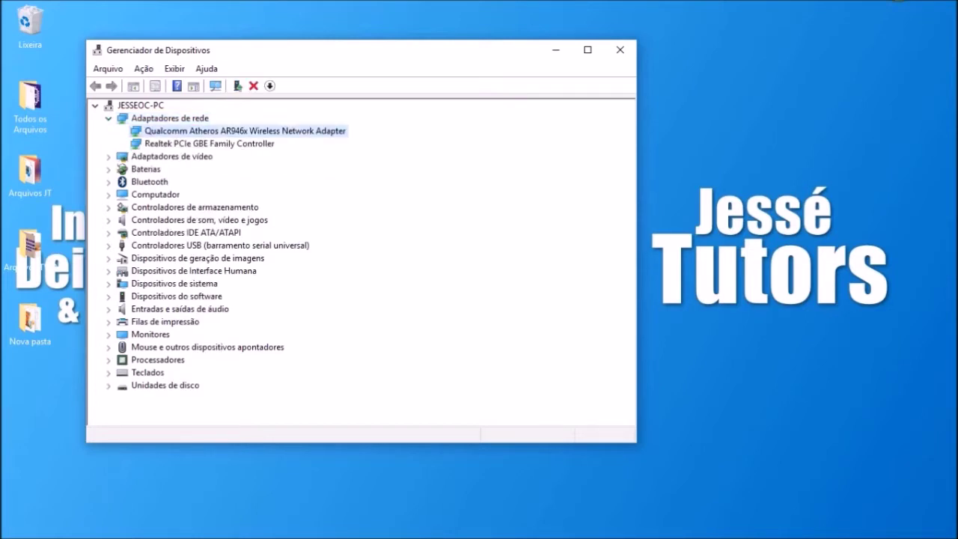
click(209, 144)
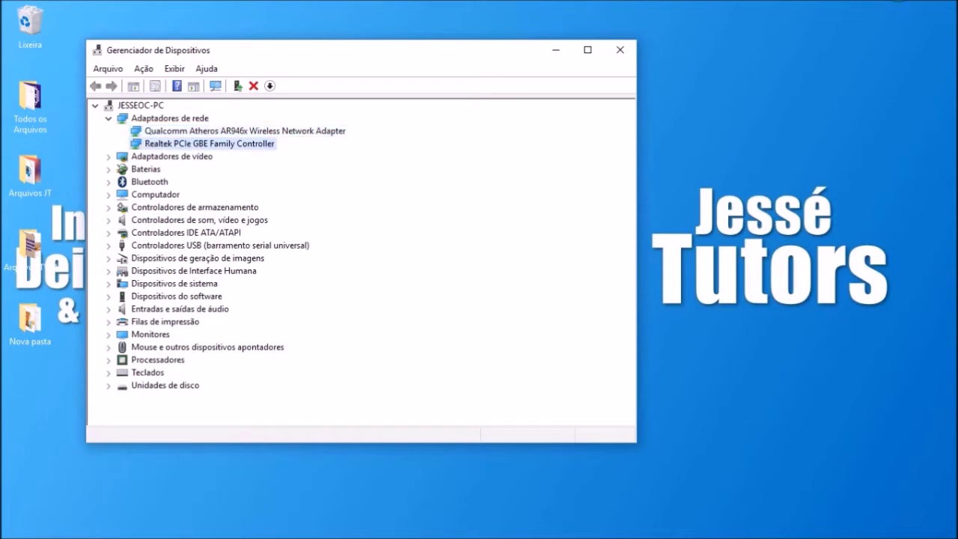
Start a manual driver update for the Qualcomm Atheros AR946x Wireless Network Adapter, choosing from the drivers available on the computer
click(245, 131)
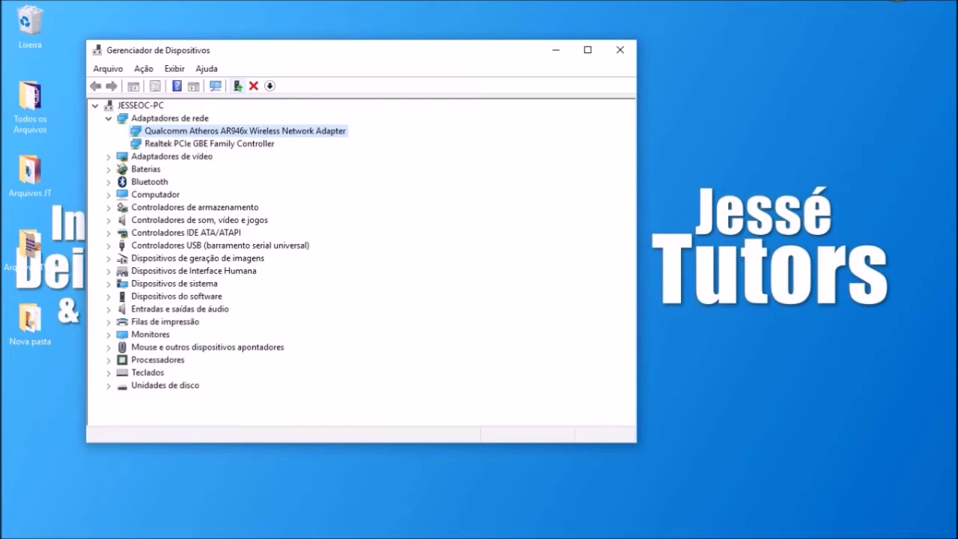
right_click(237, 131)
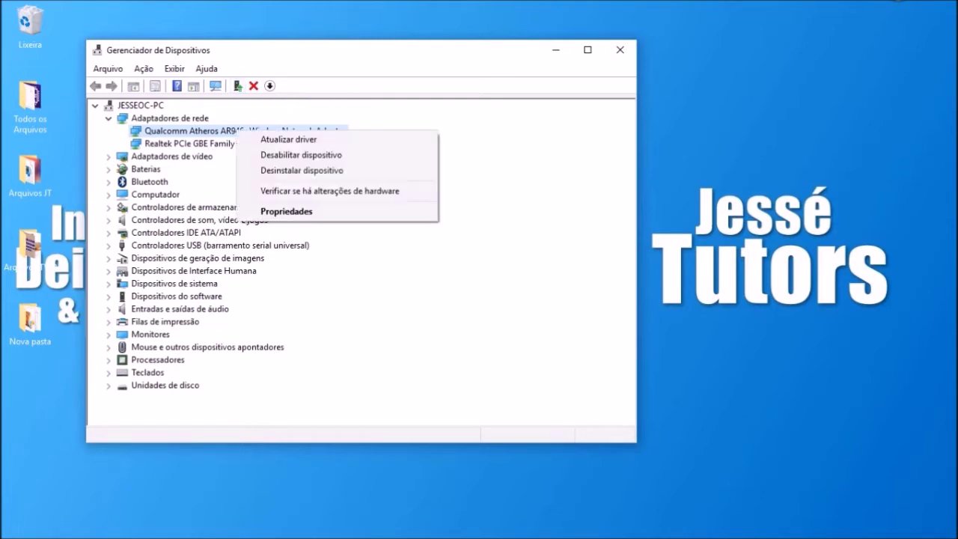
click(288, 139)
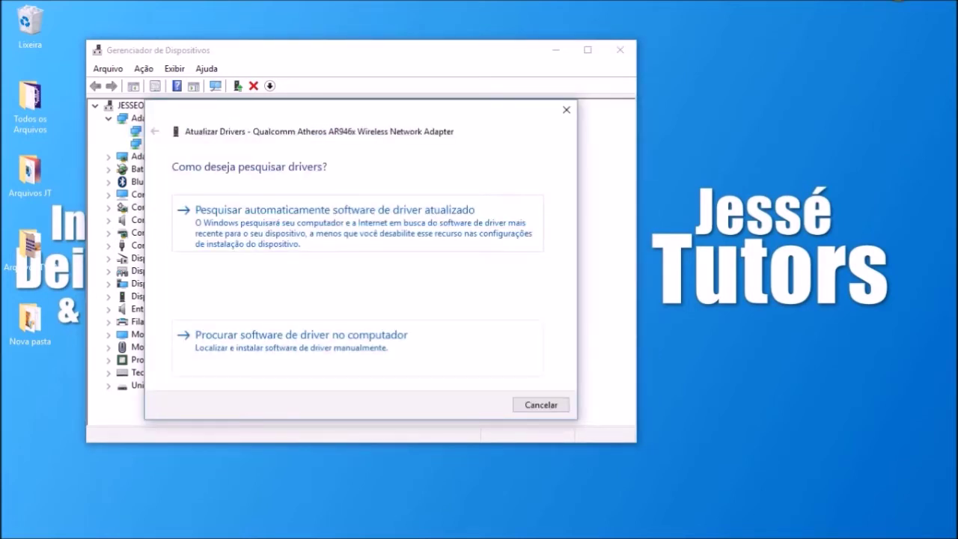
click(357, 347)
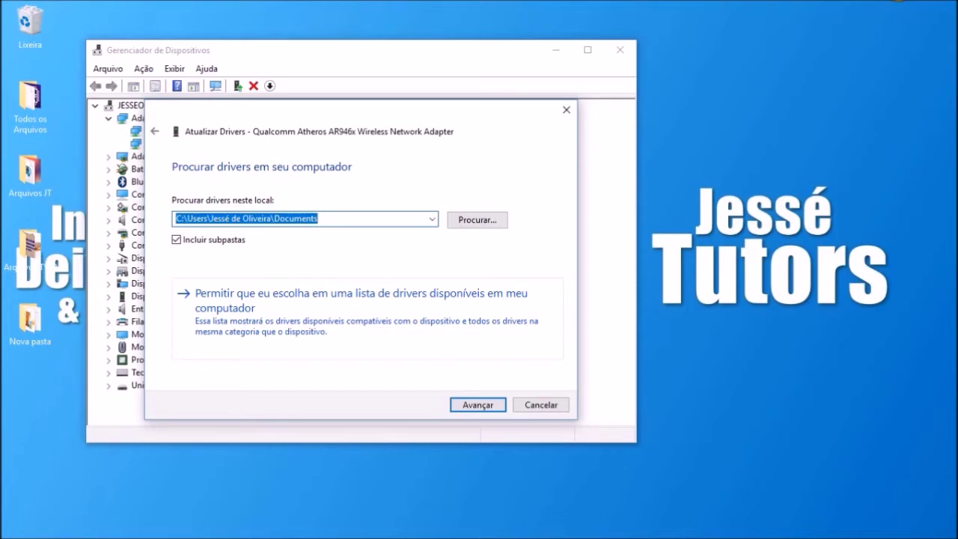
click(367, 318)
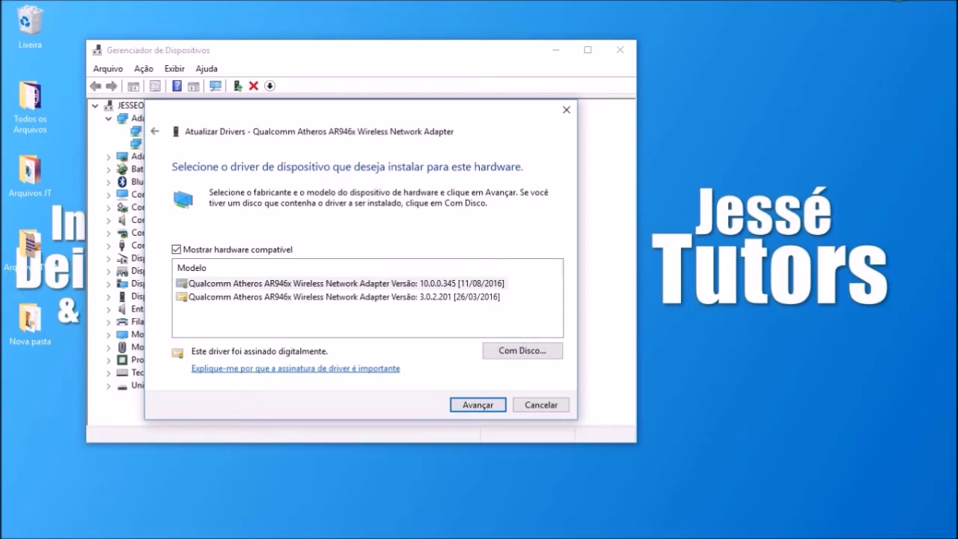
Install driver version 10.0.0.345 [11/08/2016] for the Qualcomm wireless adapter and close the update wizard
click(343, 297)
click(344, 283)
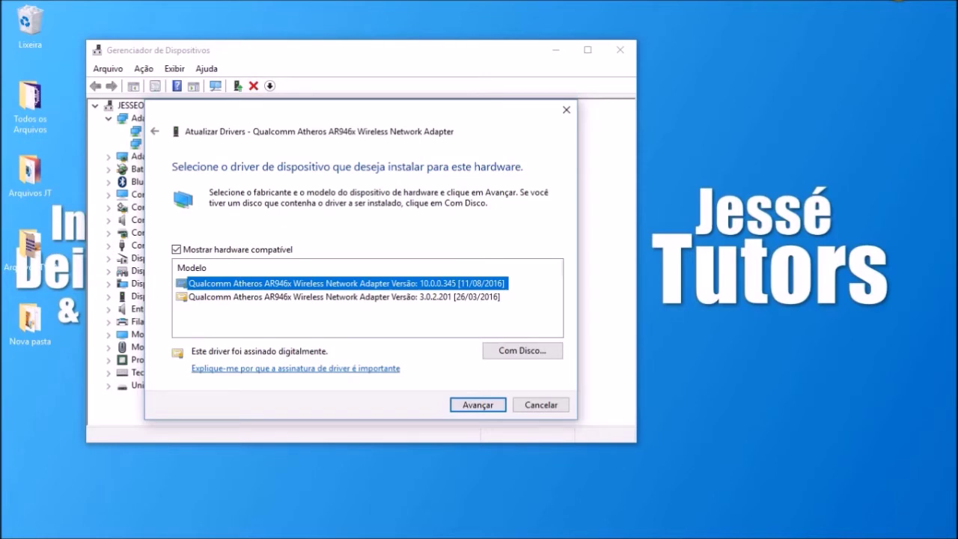
key(Return)
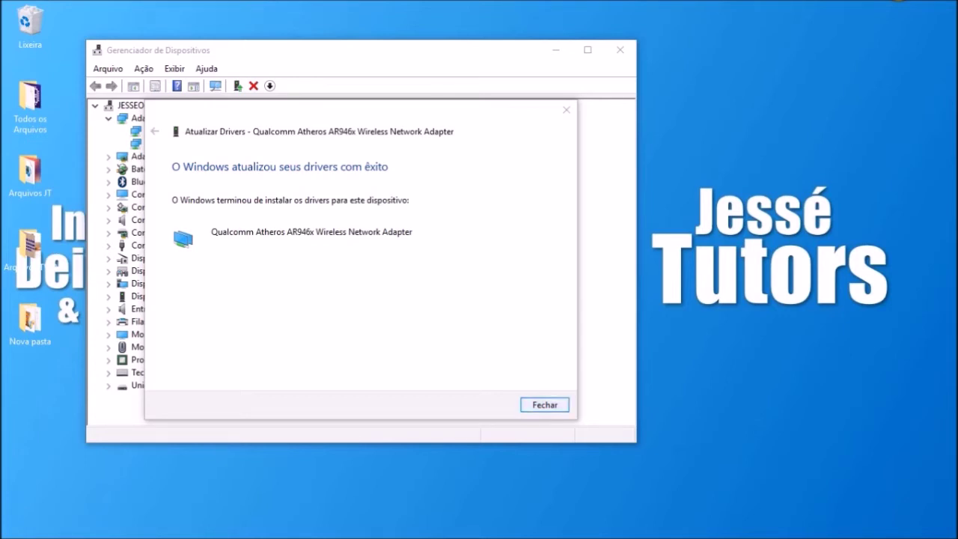
key(Return)
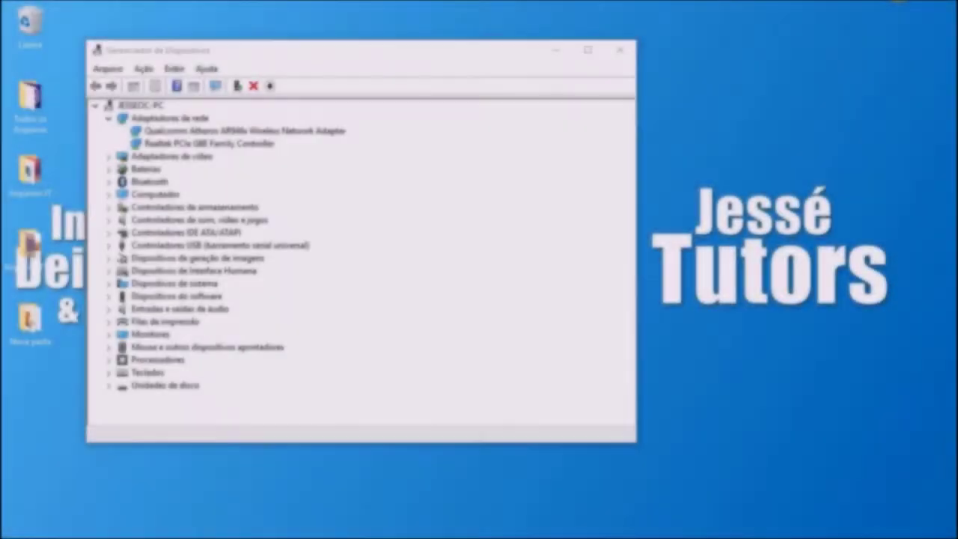
Start a manual driver update for the Realtek PCIe GBE Family Controller, choosing from the drivers available on the computer
click(209, 143)
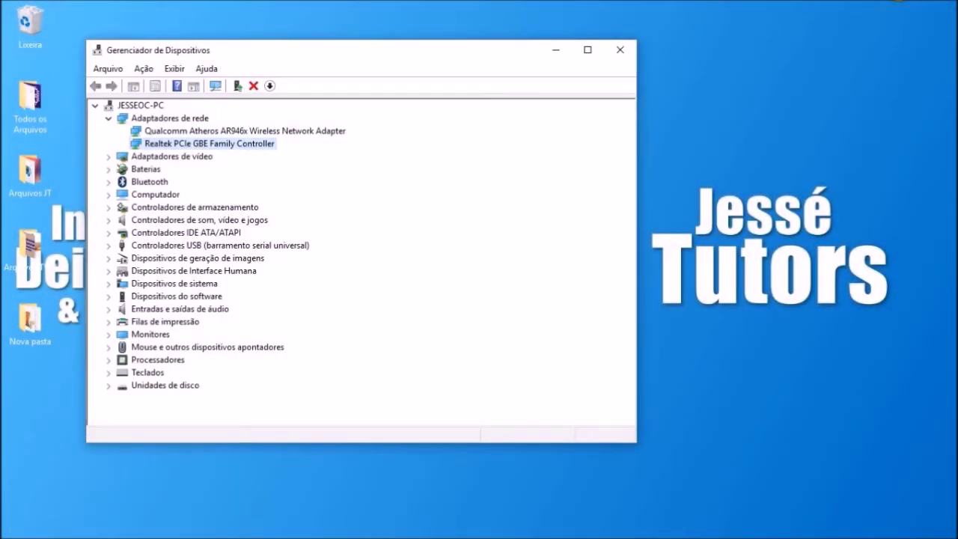
right_click(223, 146)
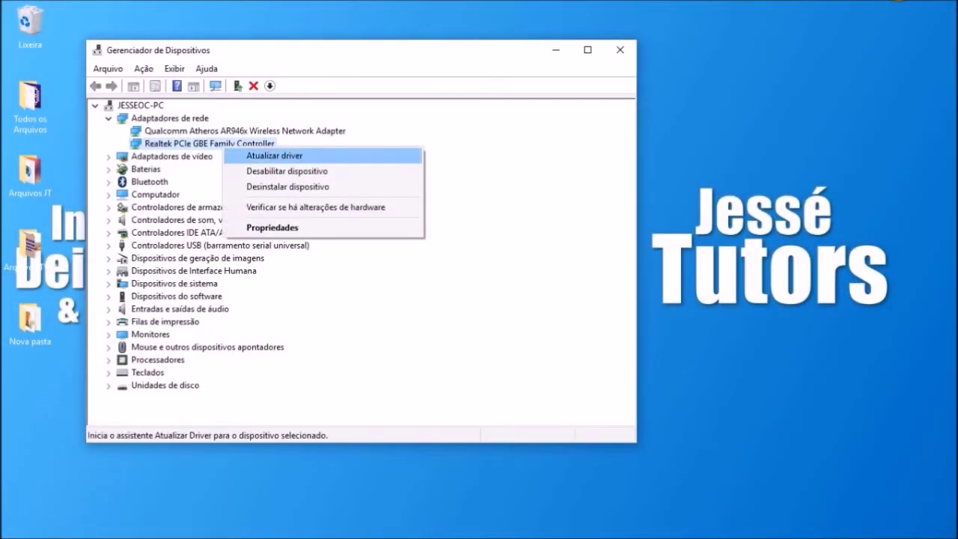
click(274, 156)
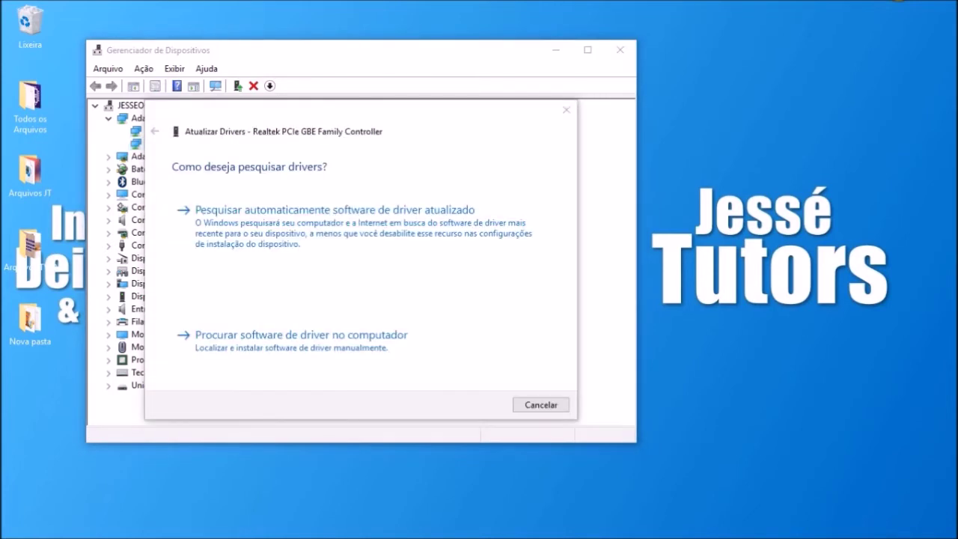
click(301, 336)
click(300, 336)
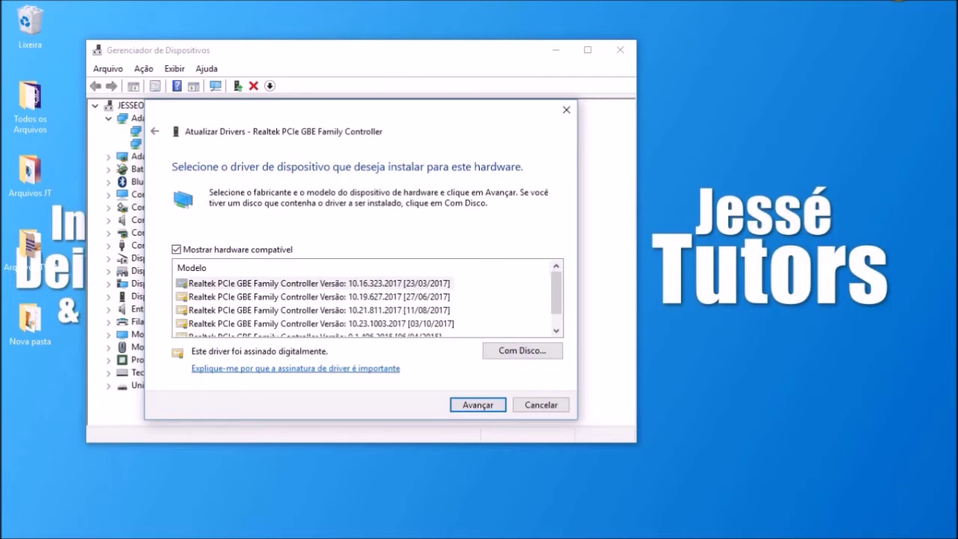
Install driver version 10.23.1003.2017 [03/10/2017] for the Realtek controller and close the update wizard
scroll(556, 299, down, 1)
scroll(556, 299, up, 1)
click(321, 323)
drag(556, 293, 556, 303)
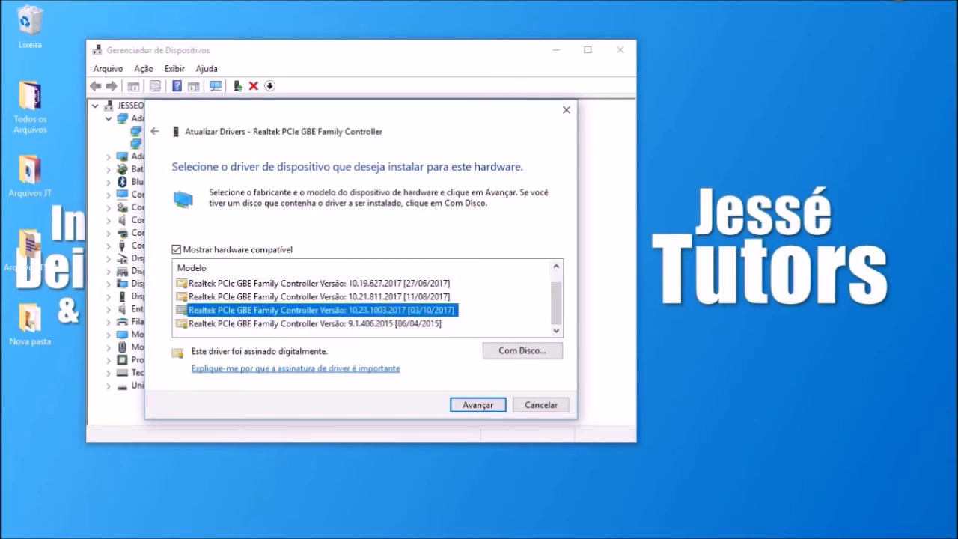
click(477, 404)
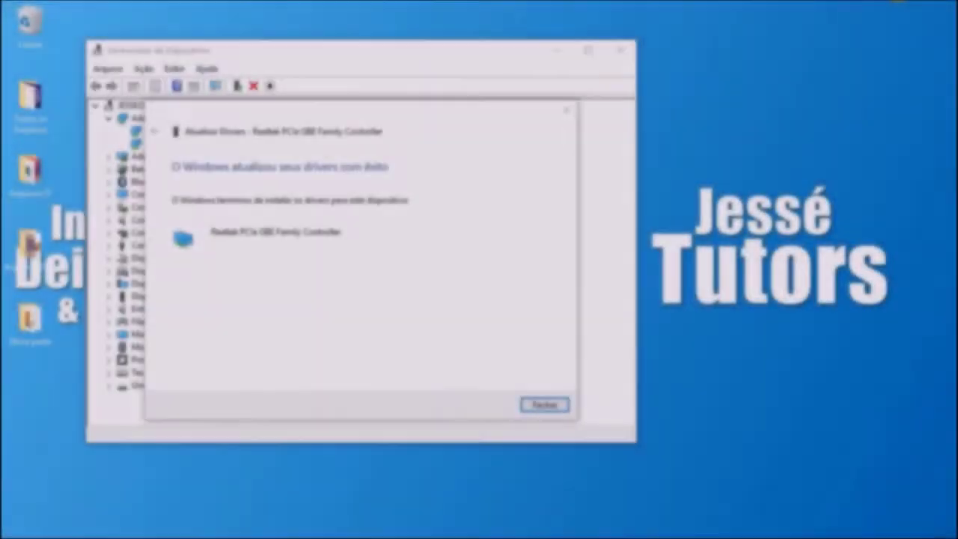
key(Return)
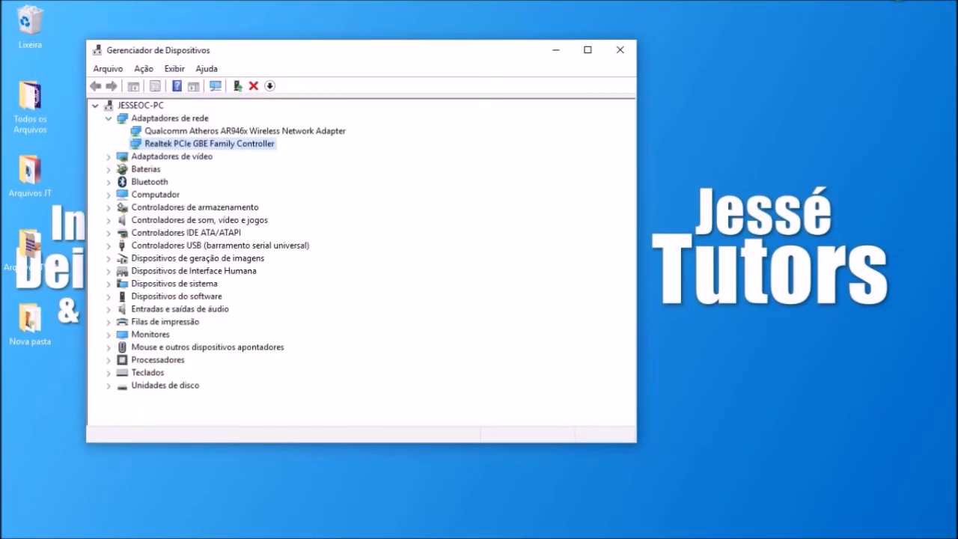
Collapse the Adaptadores de rede category and close the Device Manager
click(109, 118)
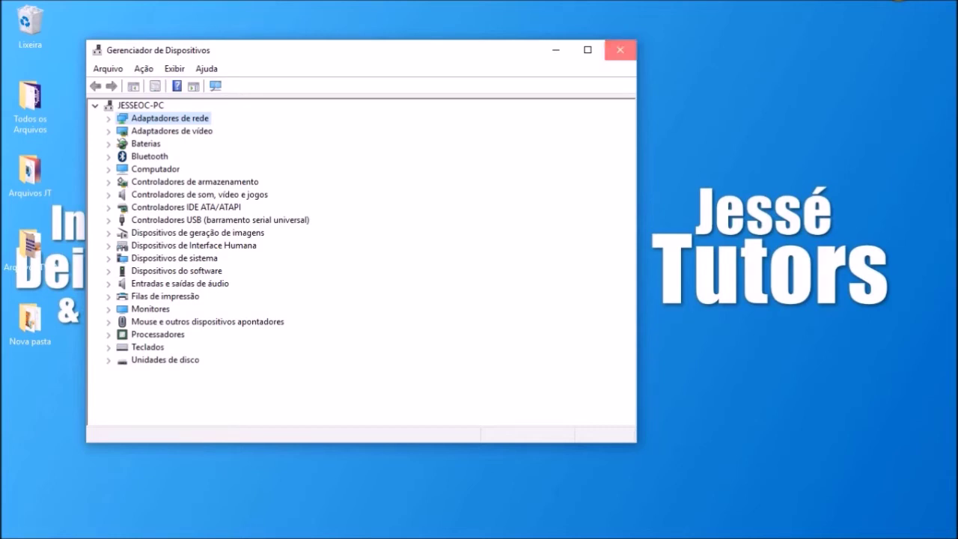
click(620, 49)
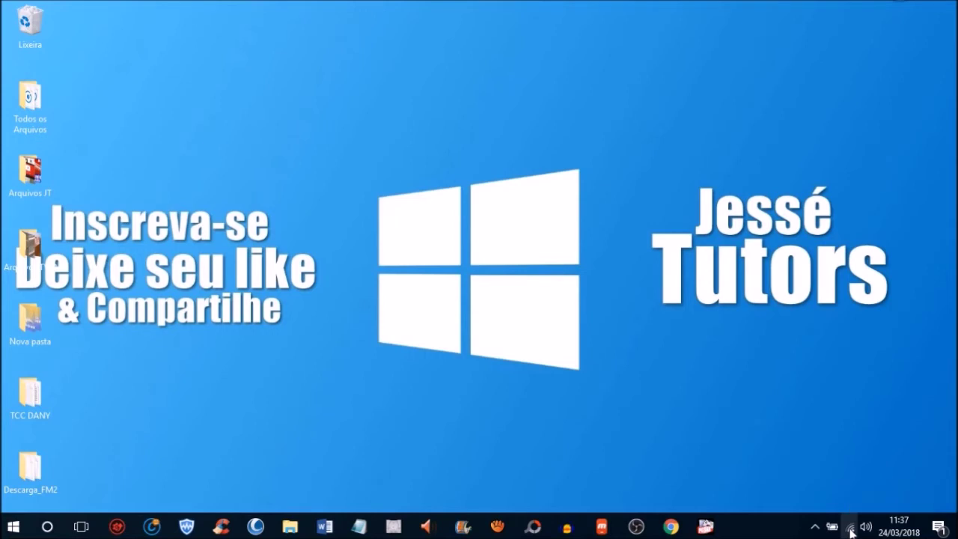
Run the Windows network troubleshooter (Solucionar problemas) for the current network connection
right_click(851, 530)
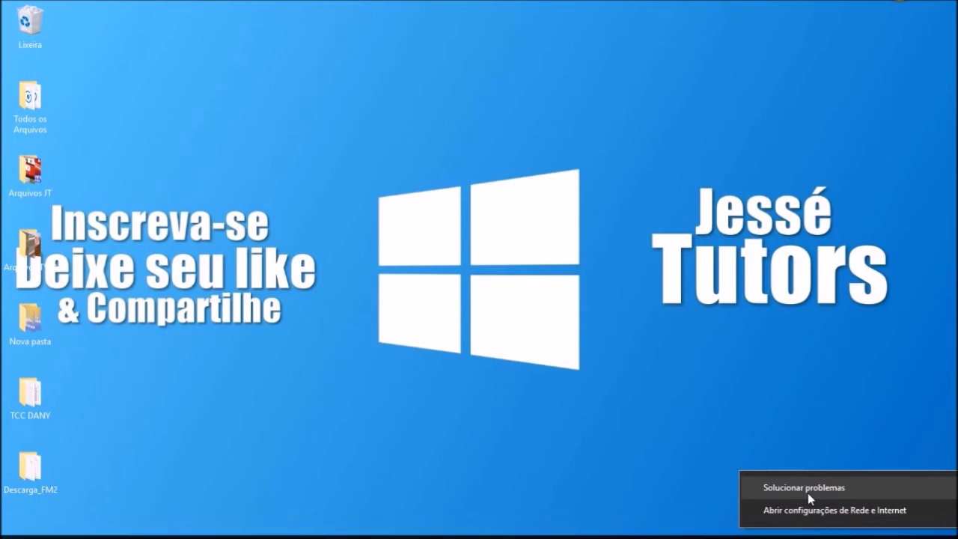
click(805, 492)
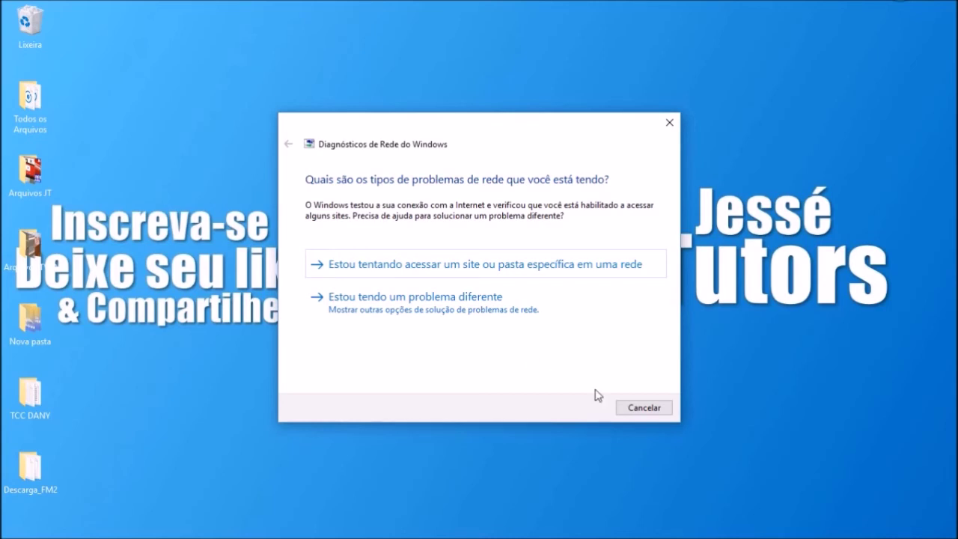
mouse_move(837, 536)
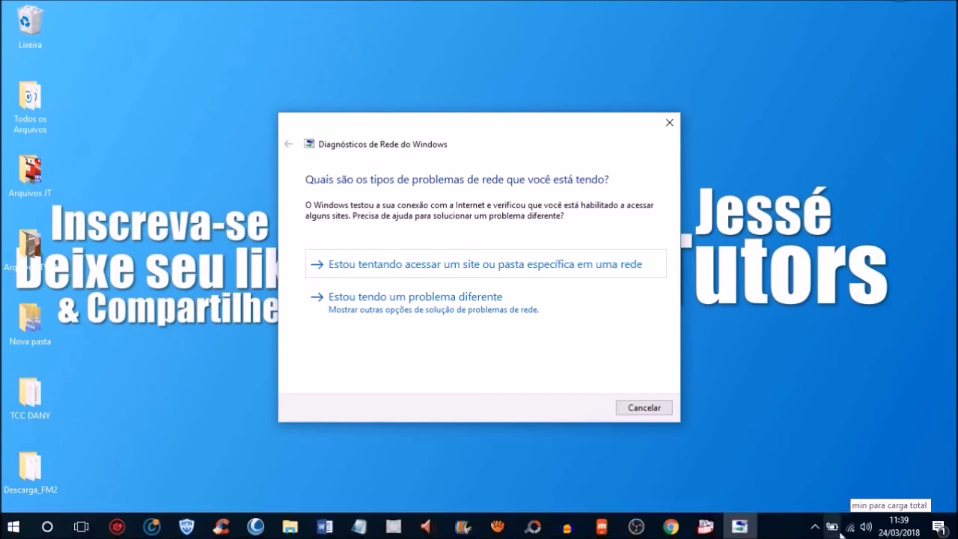